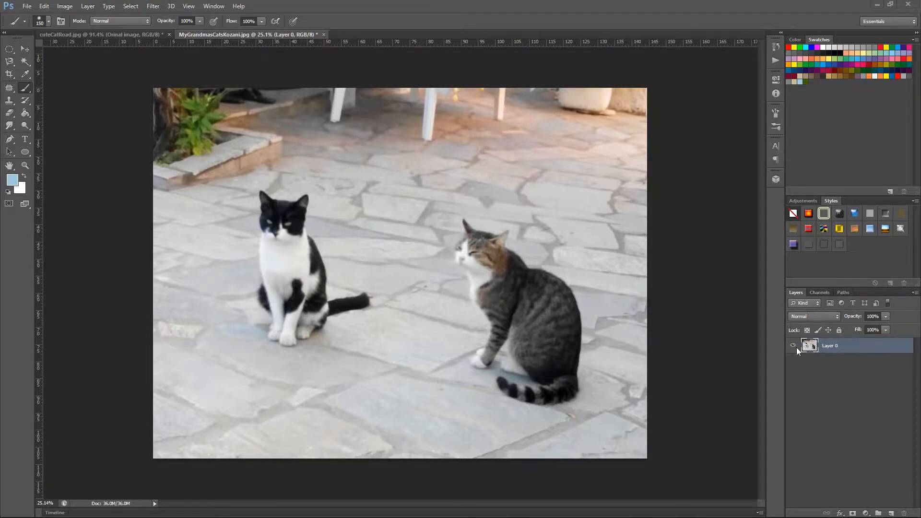
Step: Choose the Brush Tool and paint a light blue horizontal band across the pavement above the two cats
{"action": "left_click", "coordinate": [27, 90]}
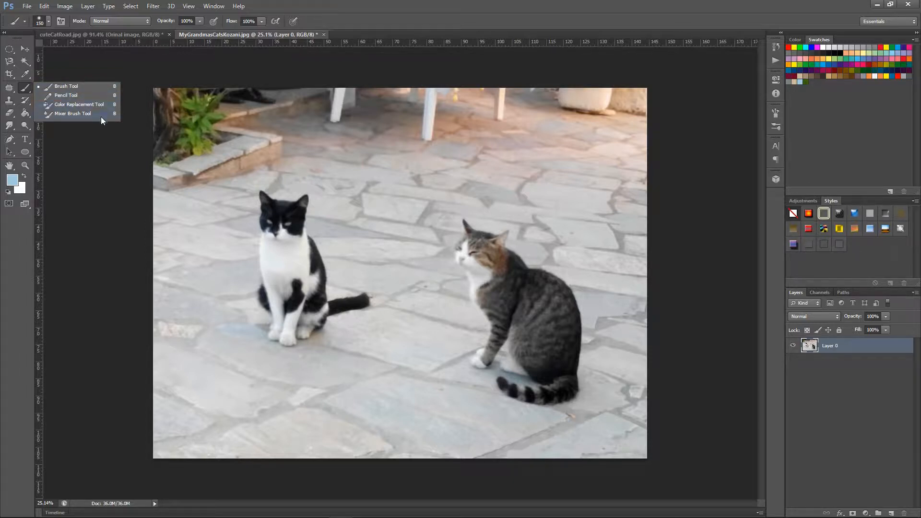
{"action": "left_click", "coordinate": [94, 85]}
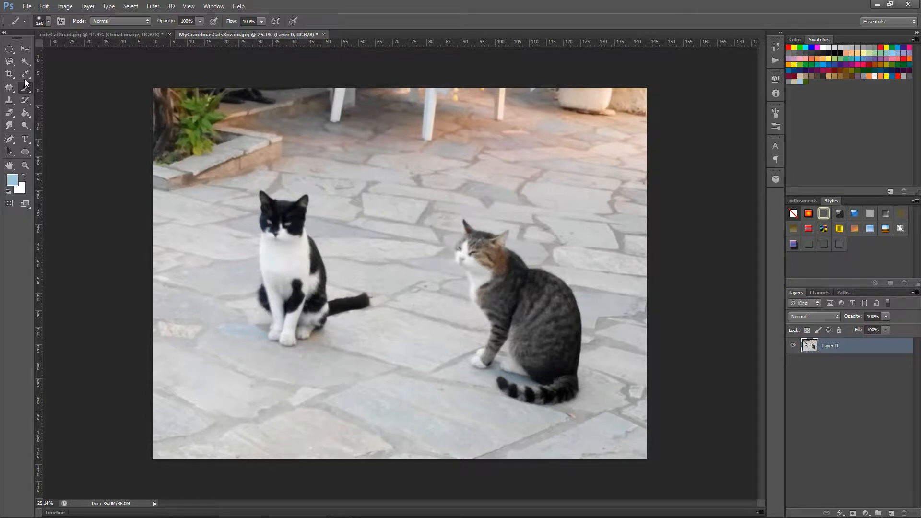
{"action": "mouse_move", "coordinate": [273, 150]}
{"action": "left_mouse_down"}
{"action": "mouse_move", "coordinate": [524, 144]}
{"action": "mouse_move", "coordinate": [552, 157]}
{"action": "left_mouse_up"}
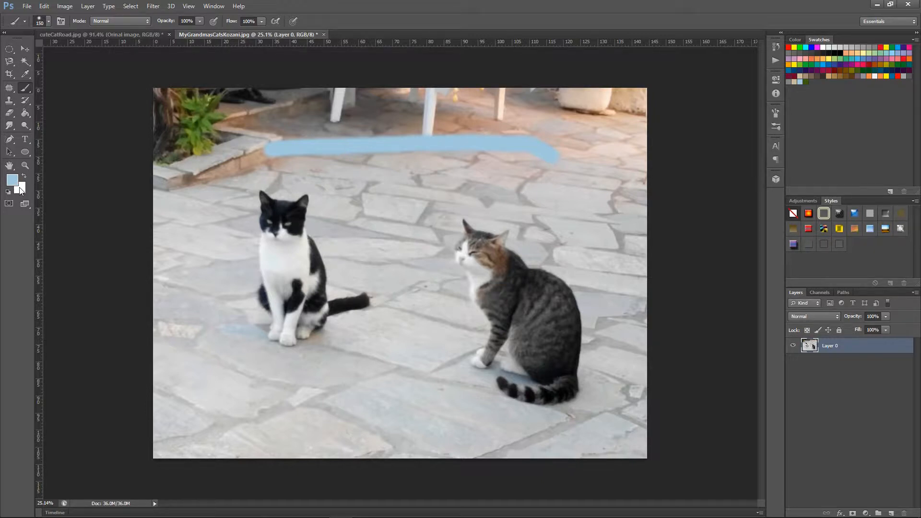
Step: Swap to white and paint over the black-and-white cat's eyes, then swap back and cover that band in light blue
{"action": "key", "text": "x"}
{"action": "left_click_drag", "start_coordinate": [269, 218], "coordinate": [303, 217]}
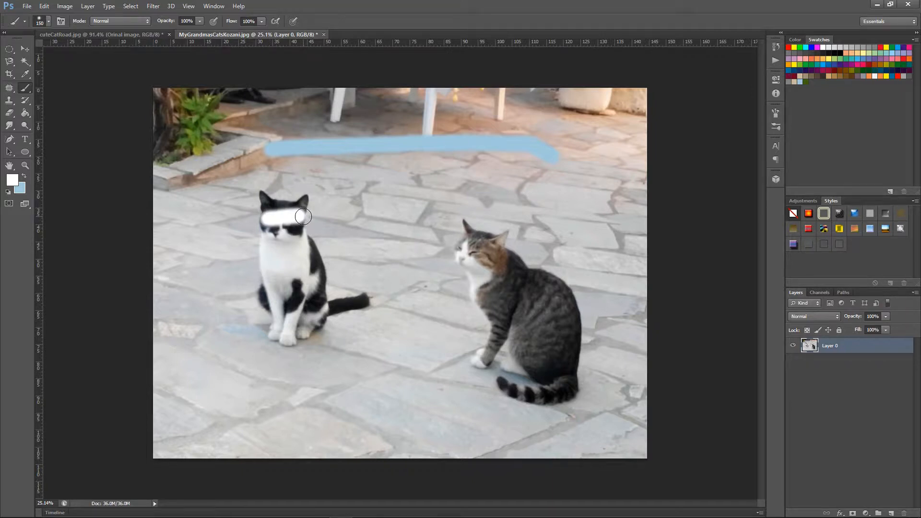
{"action": "key", "text": "x"}
{"action": "left_click", "coordinate": [266, 217]}
{"action": "left_click_drag", "start_coordinate": [281, 217], "coordinate": [302, 218]}
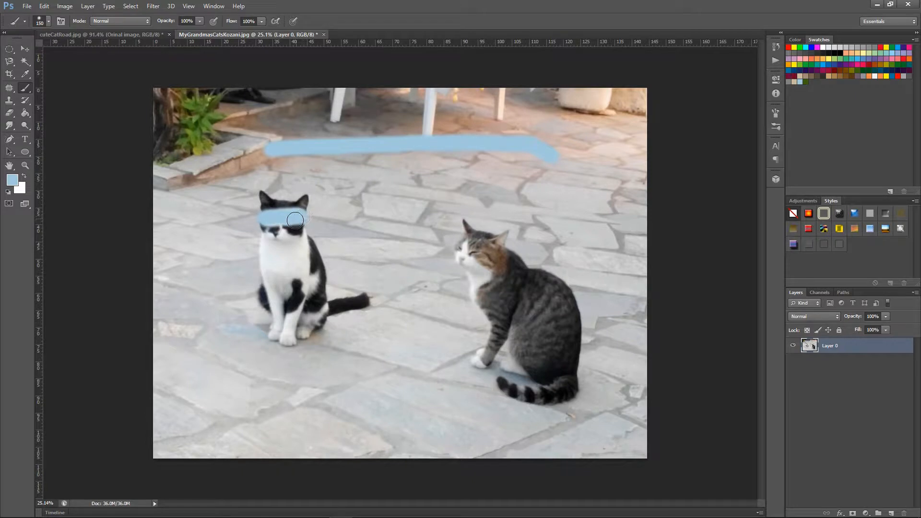
Step: Undo the white and light blue strokes over the black-and-white cat's eyes
{"action": "key", "text": "ctrl+alt+z"}
{"action": "key", "text": "ctrl+alt+z"}
{"action": "key", "text": "ctrl+alt+z"}
{"action": "key", "text": "ctrl+alt+z"}
{"action": "key", "text": "ctrl+alt+z"}
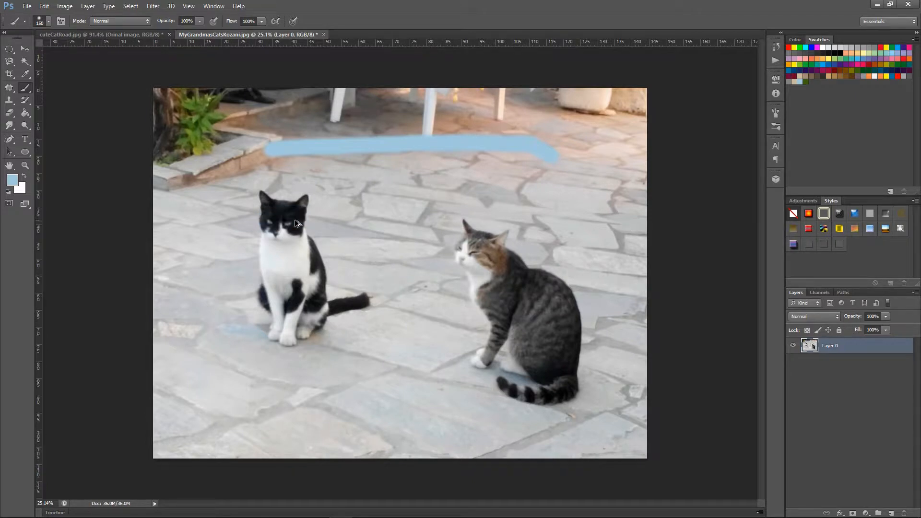
Step: Set the brush size to 35 px and paint a short thin vertical stroke crossing the light blue band
{"action": "left_click", "coordinate": [25, 21]}
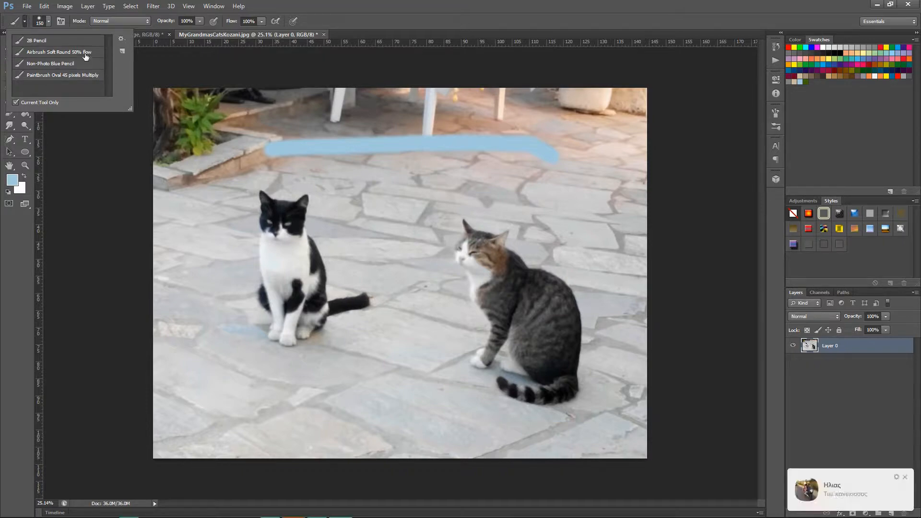
{"action": "left_click", "coordinate": [905, 478]}
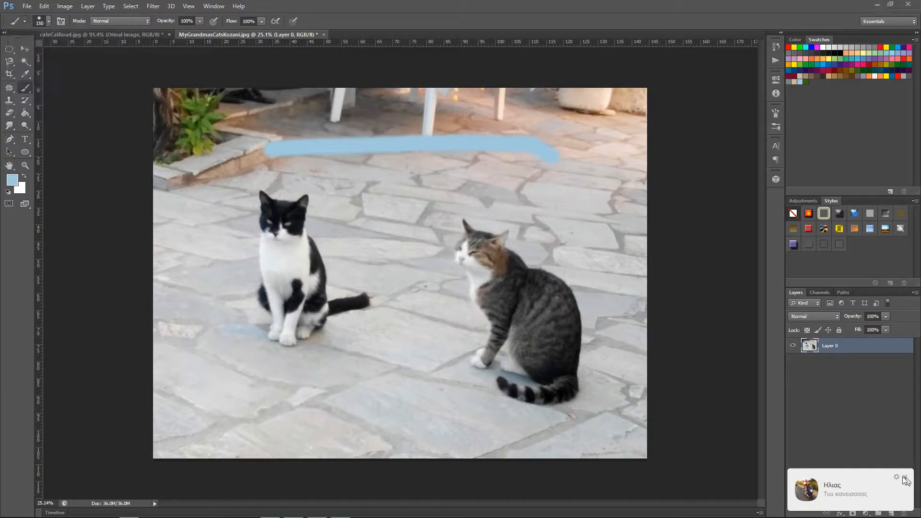
{"action": "left_click", "coordinate": [49, 23]}
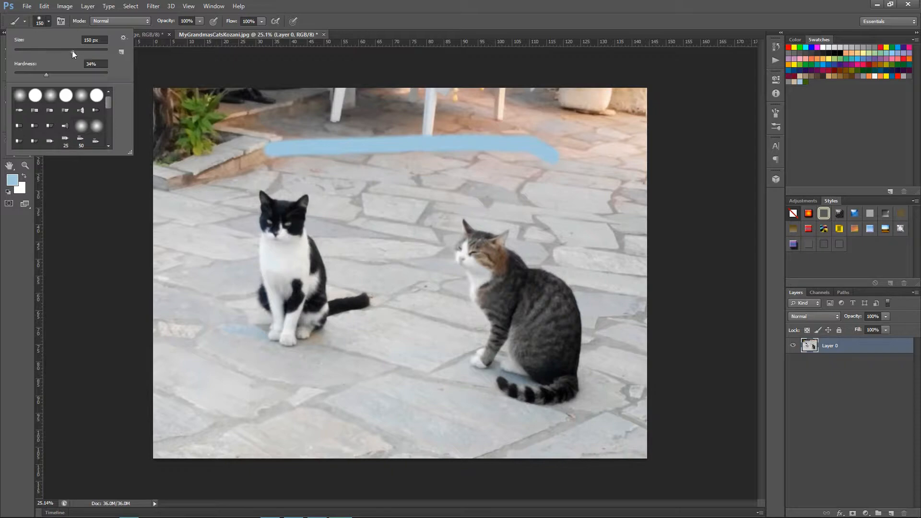
{"action": "left_click_drag", "start_coordinate": [72, 50], "coordinate": [50, 53]}
{"action": "left_click_drag", "start_coordinate": [372, 126], "coordinate": [378, 165]}
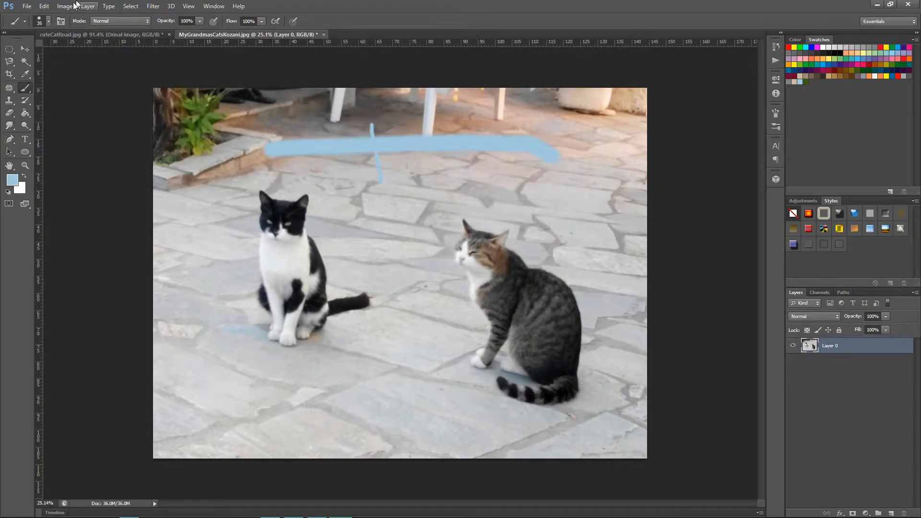
Step: Raise the brush hardness, set its size to 226 px, and paint a long vertical stroke beside the black-and-white cat
{"action": "left_click", "coordinate": [49, 21]}
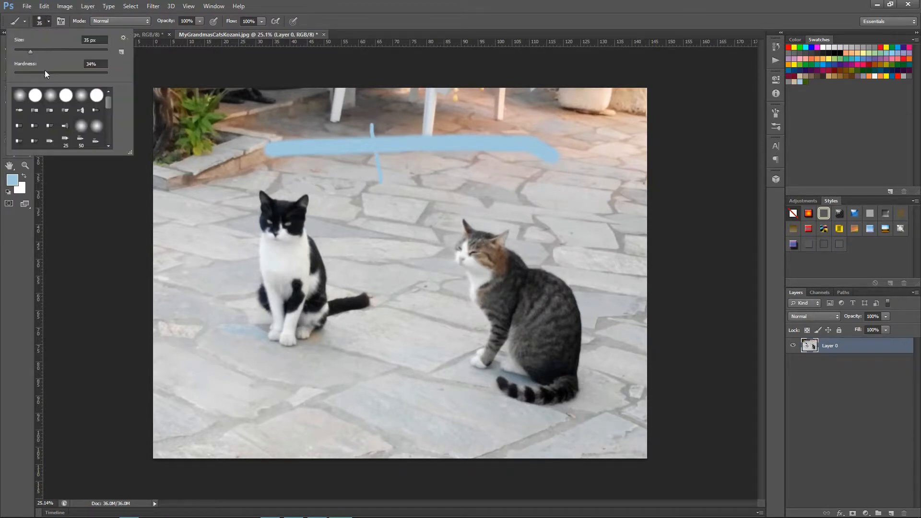
{"action": "left_click_drag", "start_coordinate": [46, 75], "coordinate": [82, 74]}
{"action": "left_click_drag", "start_coordinate": [32, 52], "coordinate": [85, 53]}
{"action": "left_click_drag", "start_coordinate": [315, 117], "coordinate": [321, 355]}
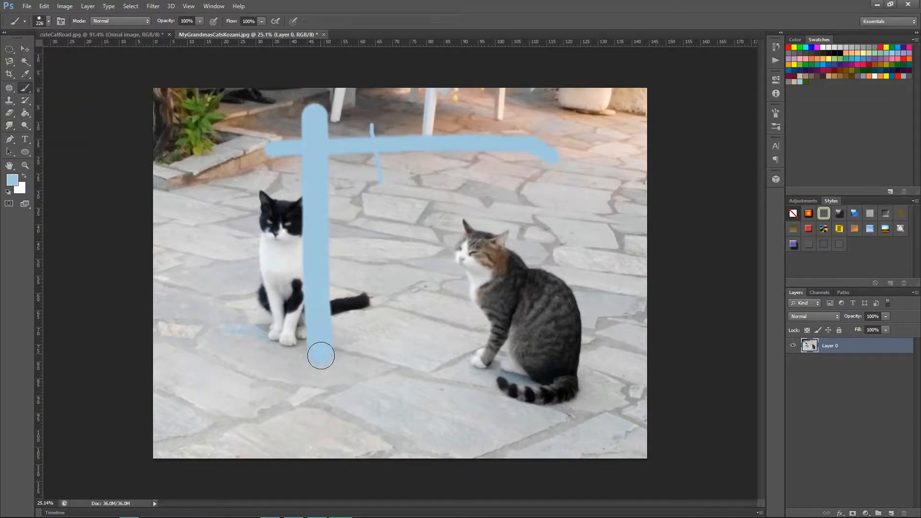
Step: Lower the brush hardness to 25% and paint a long vertical stroke in front of the tabby cat
{"action": "left_click", "coordinate": [49, 21]}
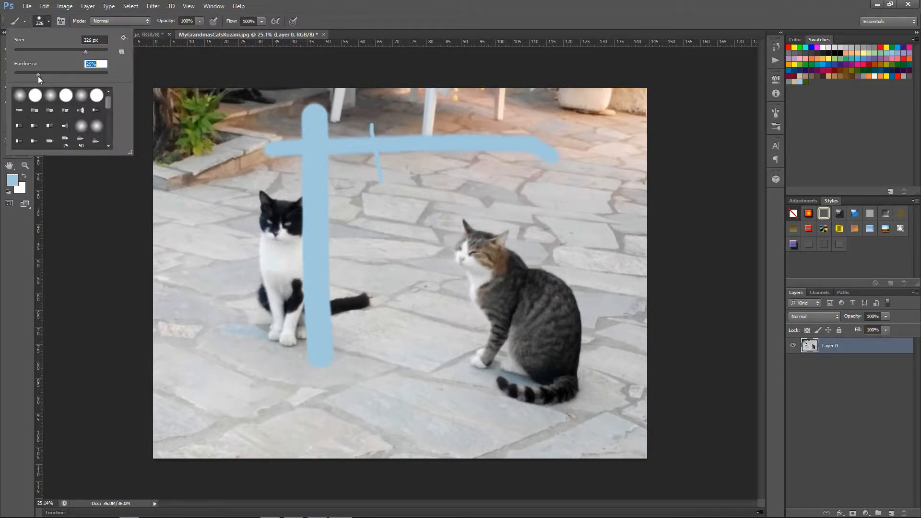
{"action": "left_click_drag", "start_coordinate": [447, 108], "coordinate": [454, 264]}
{"action": "left_click_drag", "start_coordinate": [456, 299], "coordinate": [457, 355]}
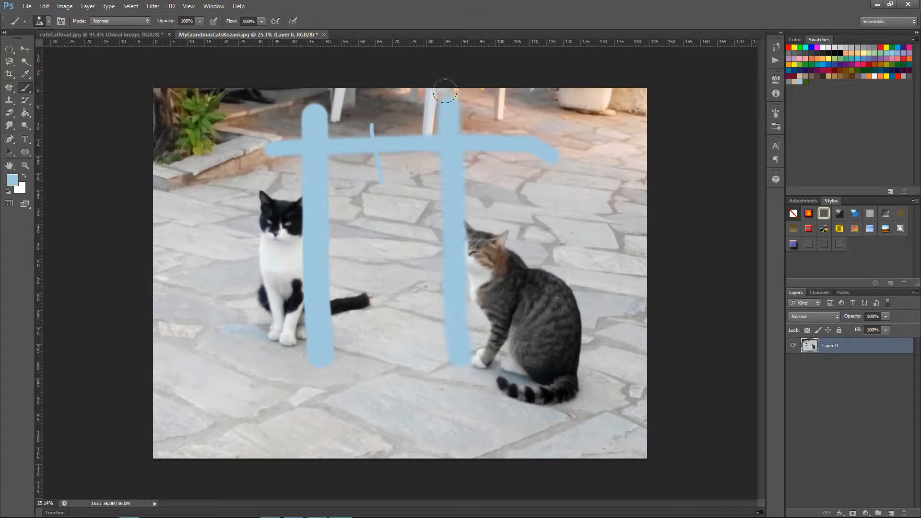
Step: Paint another soft-edged vertical stroke over the black-and-white cat's tail, next to the hard-edged one
{"action": "key", "text": "ctrl+plus"}
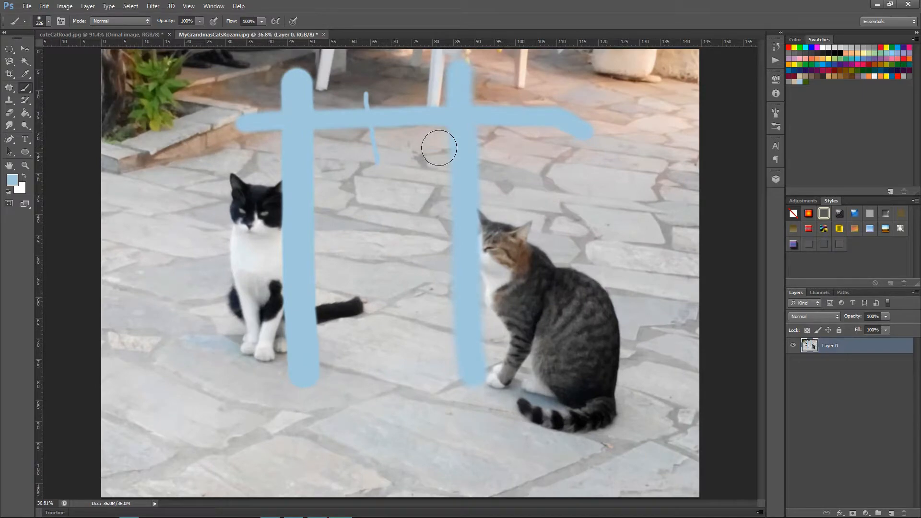
{"action": "scroll", "coordinate": [438, 146], "scroll_direction": "up", "scroll_amount": 2}
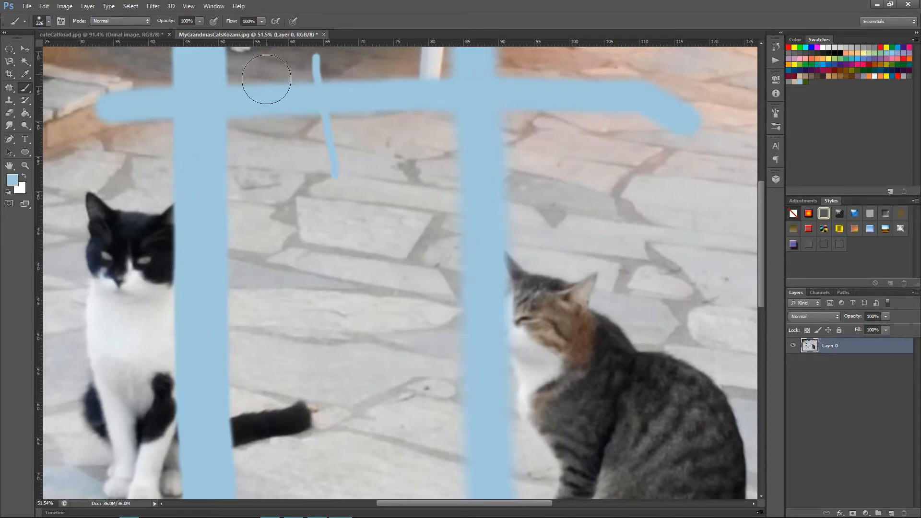
{"action": "mouse_move", "coordinate": [266, 79]}
{"action": "left_mouse_down"}
{"action": "mouse_move", "coordinate": [267, 62]}
{"action": "mouse_move", "coordinate": [281, 468]}
{"action": "left_mouse_up"}
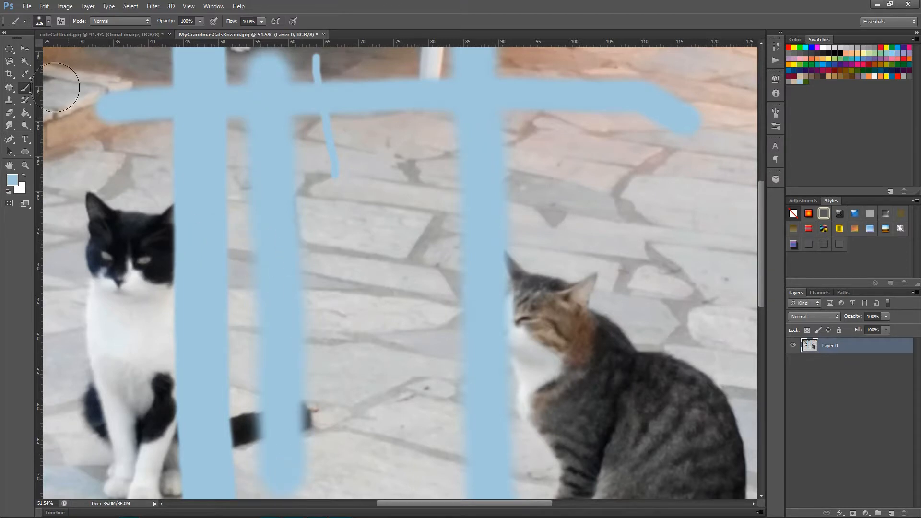
Step: Look through the brush presets and the dialog for loading brush files, without loading any
{"action": "left_click", "coordinate": [48, 22]}
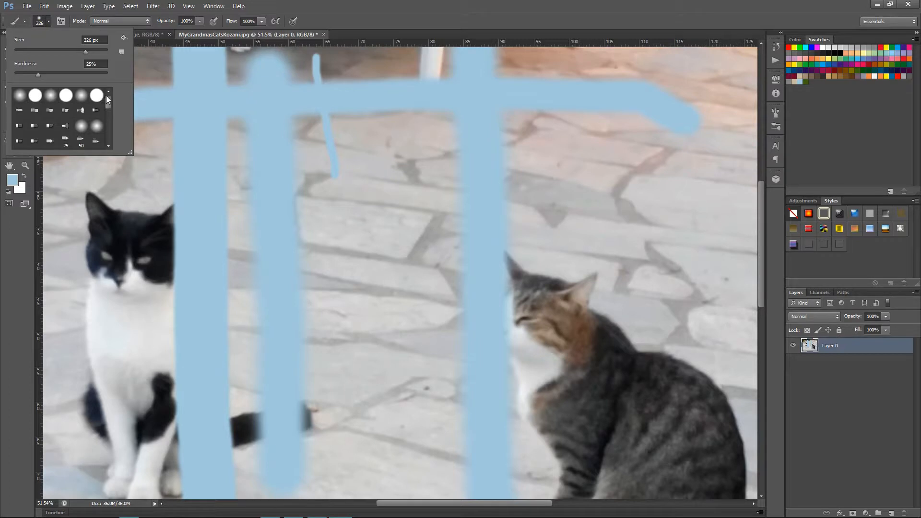
{"action": "left_click_drag", "start_coordinate": [108, 101], "coordinate": [108, 132]}
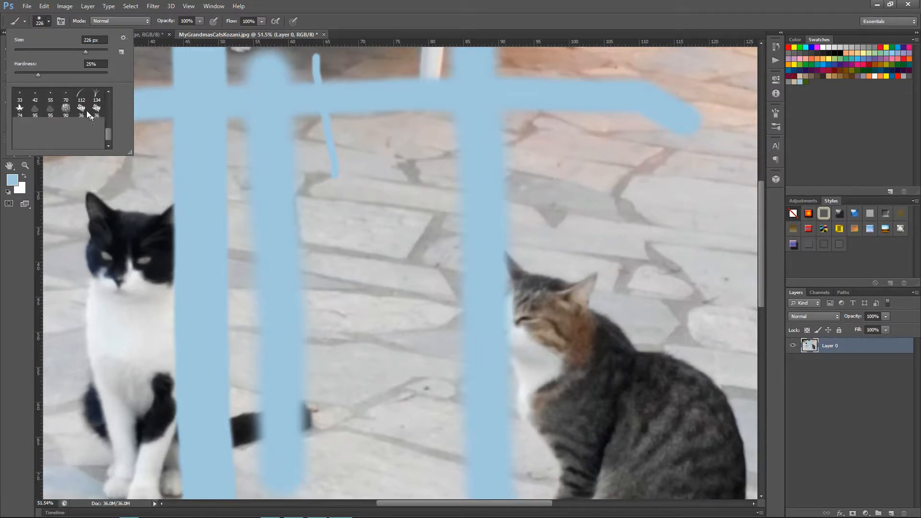
{"action": "scroll", "coordinate": [83, 110], "scroll_direction": "down", "scroll_amount": 1}
{"action": "scroll", "coordinate": [83, 109], "scroll_direction": "up", "scroll_amount": 2}
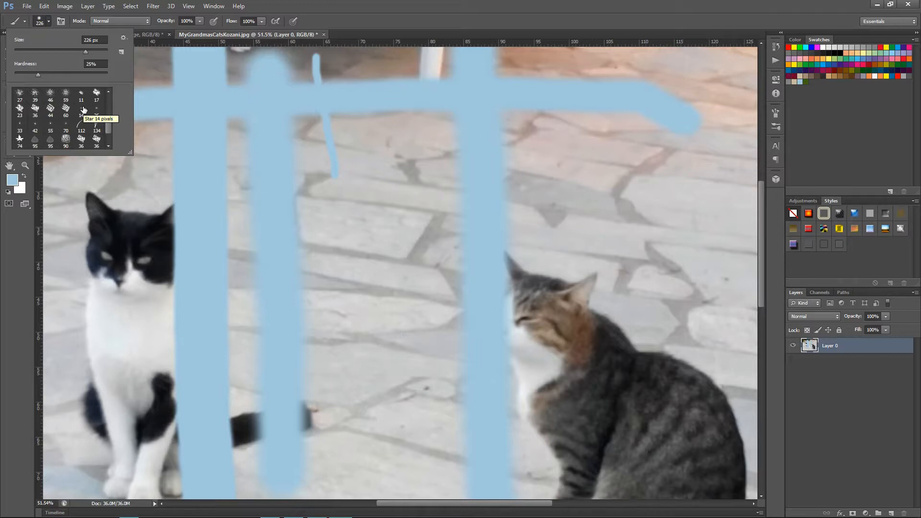
{"action": "left_click", "coordinate": [123, 39]}
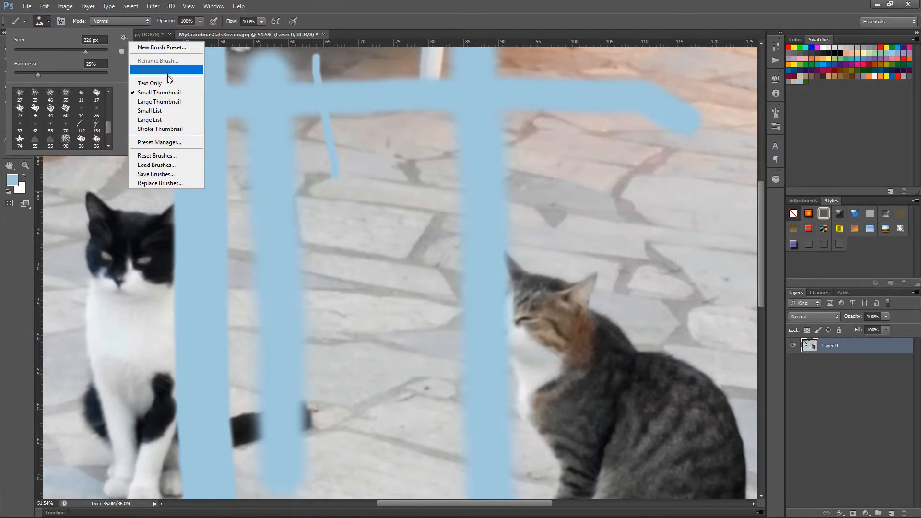
{"action": "left_click", "coordinate": [166, 168]}
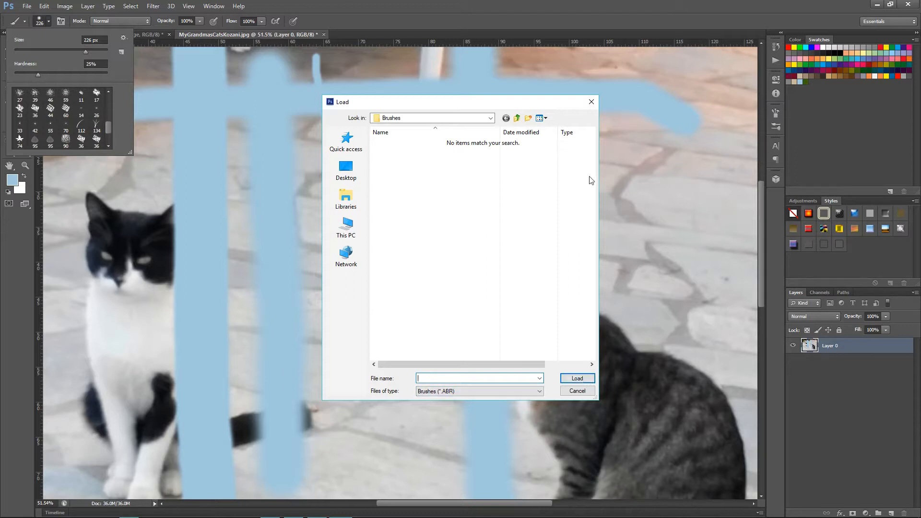
{"action": "left_click", "coordinate": [591, 101]}
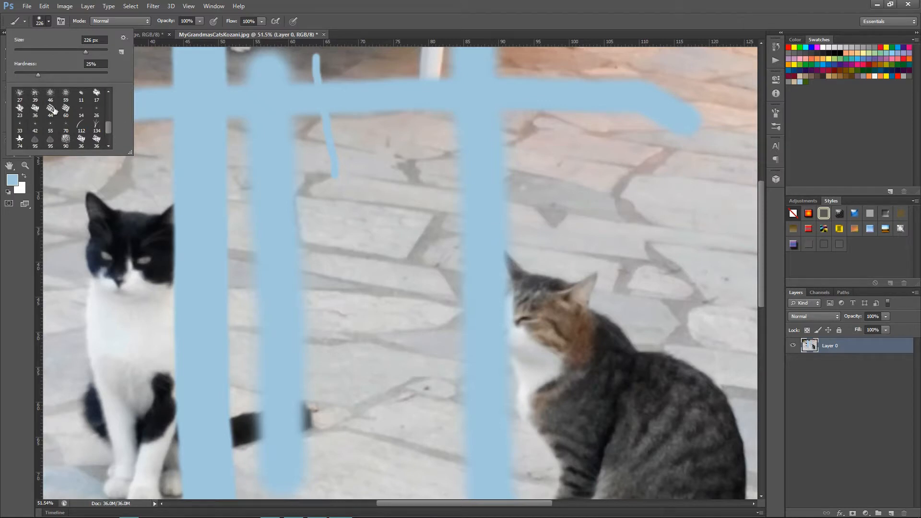
Step: Choose the 134 px grass brush and stamp light-coloured grass tufts on the pavement and over the tabby cat's body
{"action": "left_click", "coordinate": [97, 127]}
{"action": "left_click", "coordinate": [403, 191]}
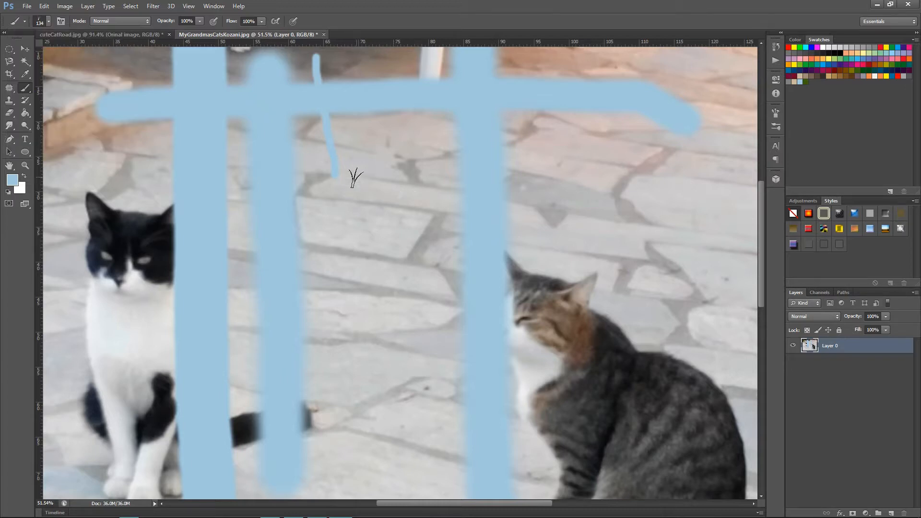
{"action": "left_click_drag", "start_coordinate": [388, 250], "coordinate": [590, 349]}
{"action": "left_click", "coordinate": [584, 352]}
{"action": "left_click", "coordinate": [629, 374]}
{"action": "left_click", "coordinate": [651, 391]}
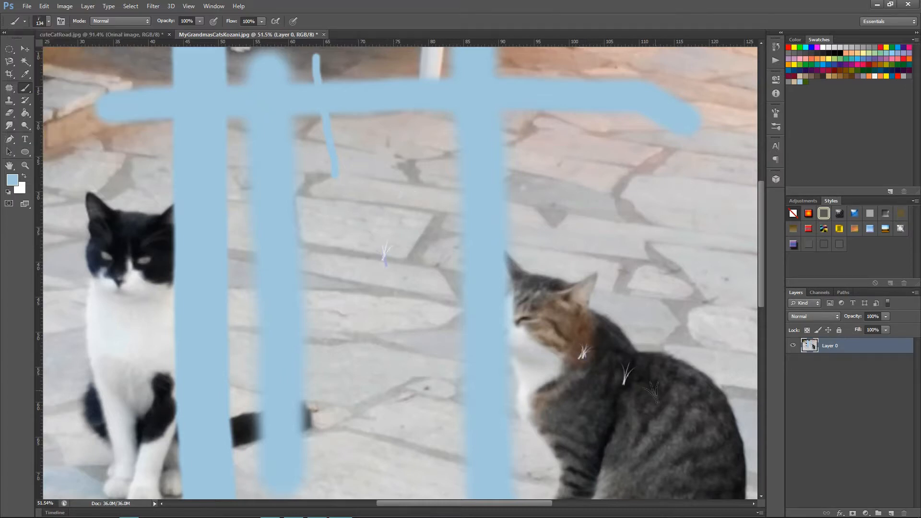
{"action": "left_click", "coordinate": [598, 410]}
{"action": "left_click", "coordinate": [665, 424]}
{"action": "left_click", "coordinate": [684, 411]}
{"action": "left_click", "coordinate": [622, 426]}
{"action": "left_click", "coordinate": [557, 416]}
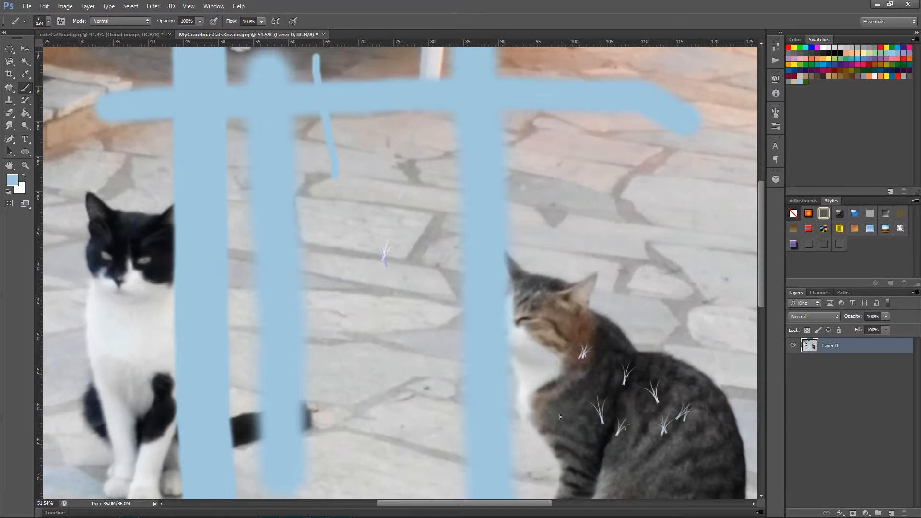
{"action": "left_click", "coordinate": [650, 464]}
Step: Set the foreground colour to red and stamp red grass tufts on the tabby cat's body and face
{"action": "left_click", "coordinate": [788, 47]}
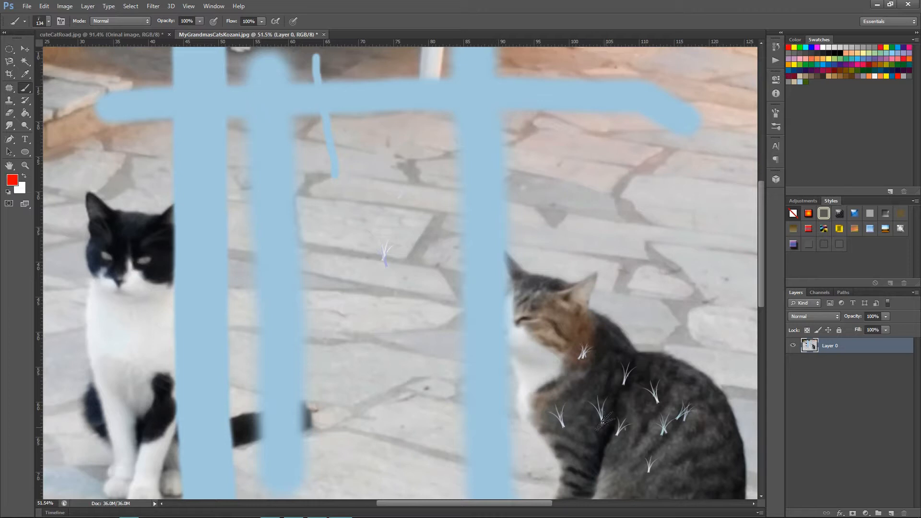
{"action": "left_click", "coordinate": [602, 375]}
{"action": "left_click", "coordinate": [636, 414]}
{"action": "left_click", "coordinate": [581, 457]}
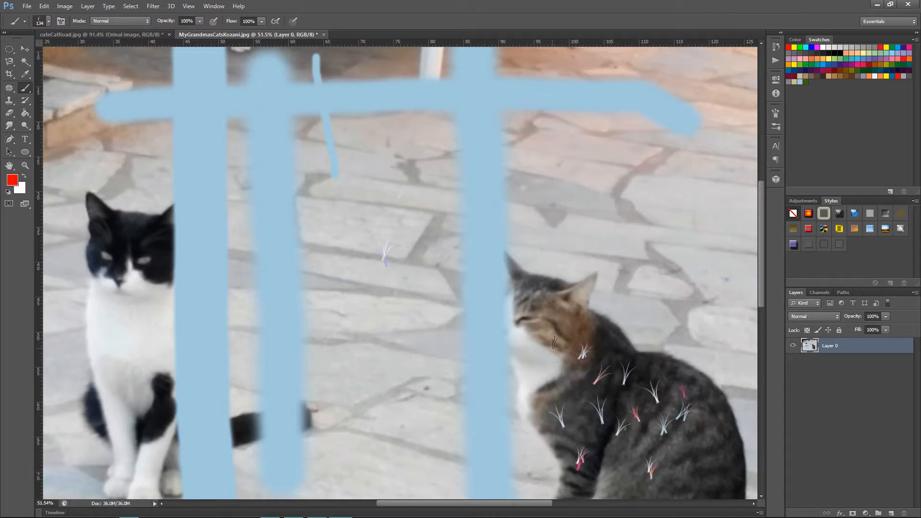
{"action": "left_click", "coordinate": [552, 327]}
{"action": "left_click", "coordinate": [543, 293]}
Step: Choose a soft round brush with 50% hardness and 100 px size, and paint one red dot on the pavement between the cats
{"action": "left_click", "coordinate": [49, 21]}
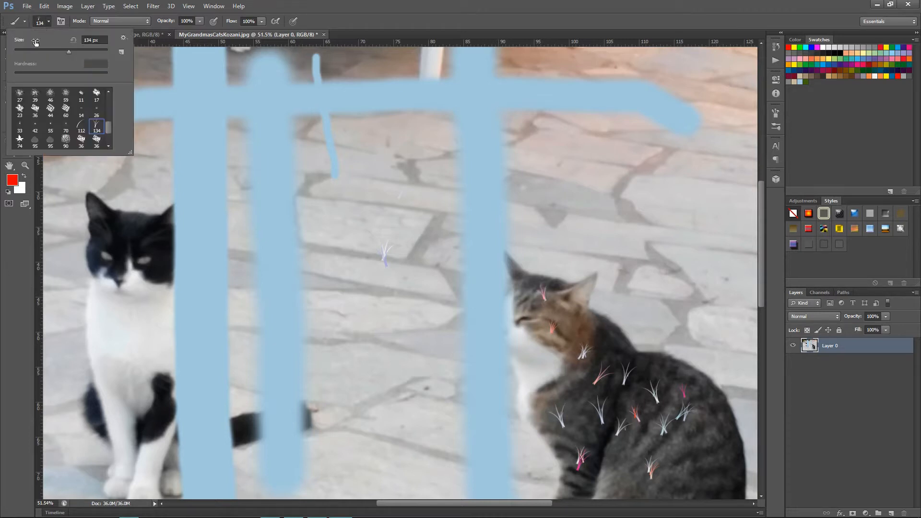
{"action": "scroll", "coordinate": [72, 123], "scroll_direction": "up", "scroll_amount": 5}
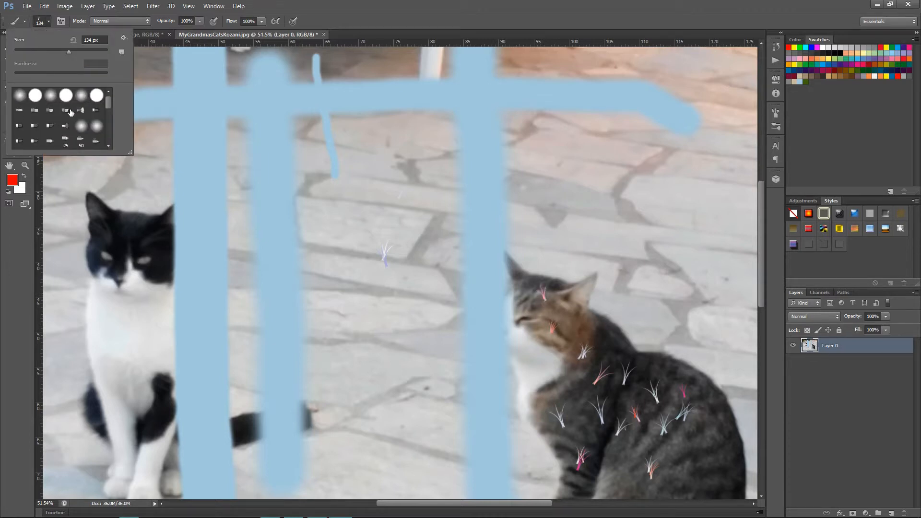
{"action": "left_click", "coordinate": [20, 95]}
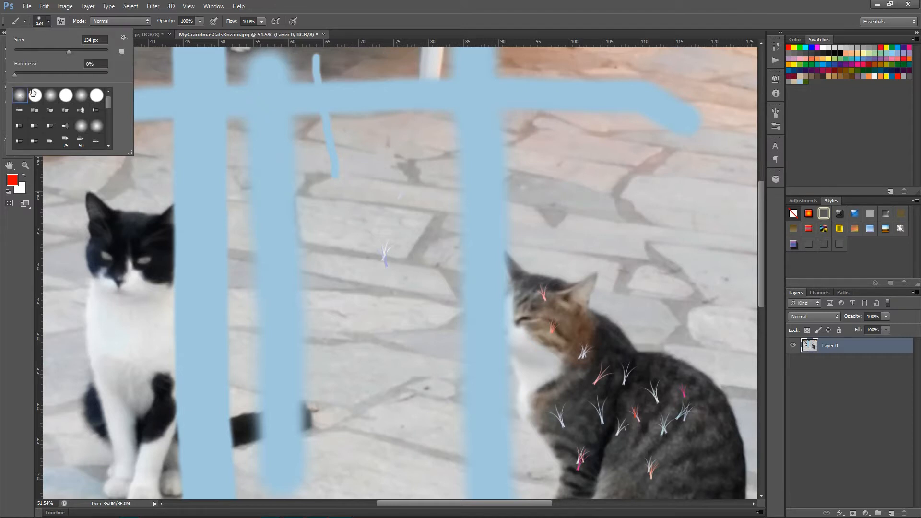
{"action": "left_click", "coordinate": [50, 96]}
{"action": "left_click_drag", "start_coordinate": [15, 75], "coordinate": [28, 76]}
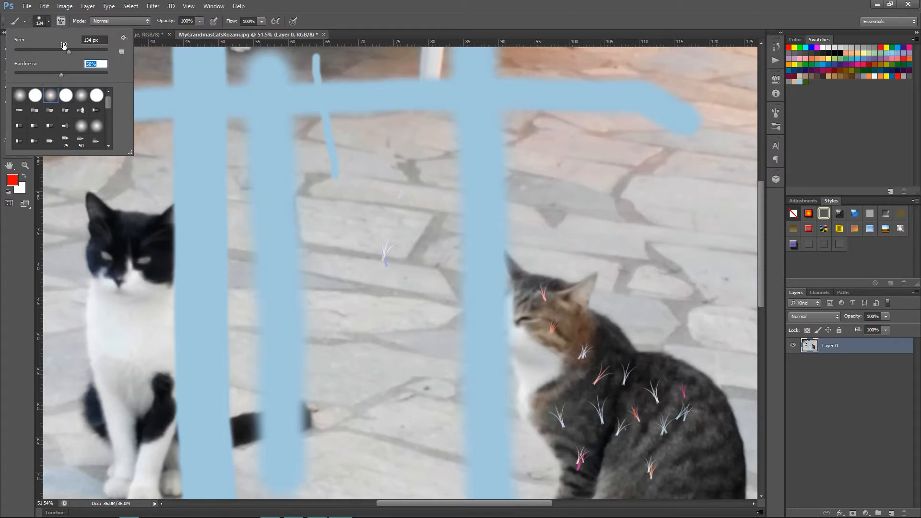
{"action": "left_click_drag", "start_coordinate": [69, 53], "coordinate": [67, 53]}
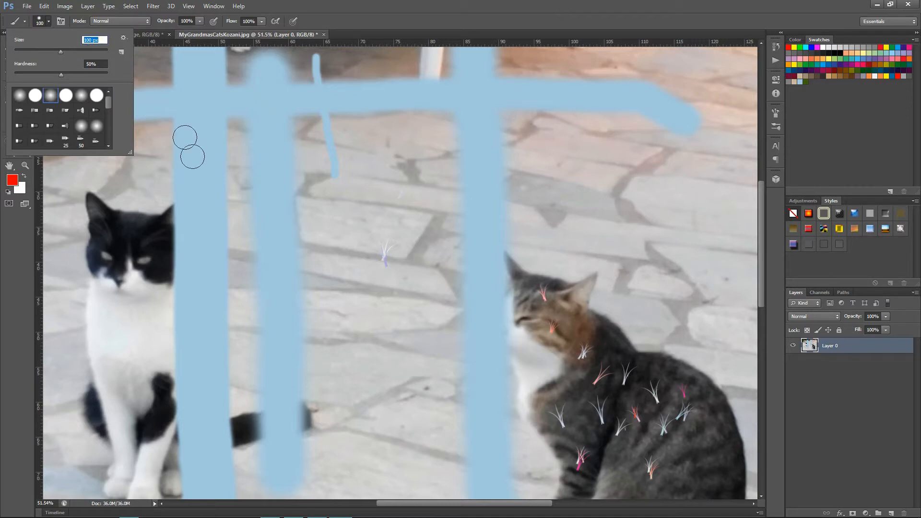
{"action": "left_click", "coordinate": [389, 200]}
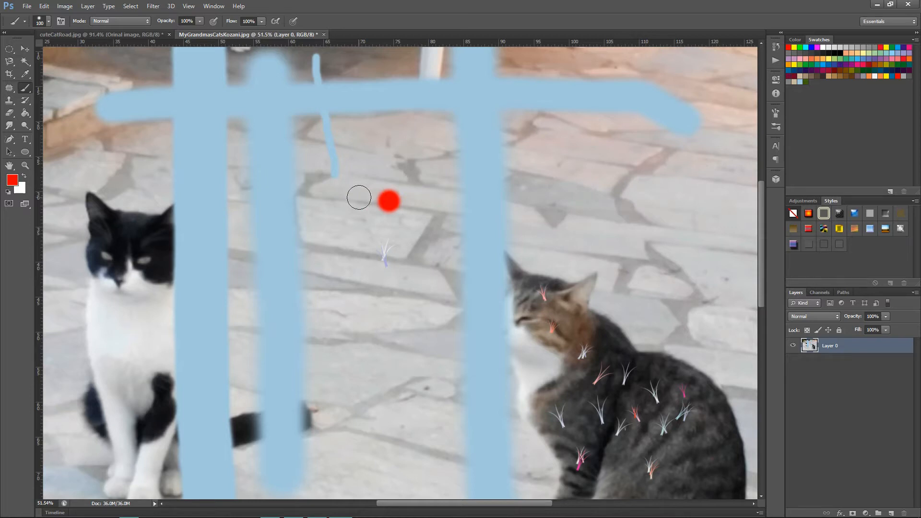
Step: Shrink the brush in steps, then enlarge it to 800 px
{"action": "key", "text": "bracketleft"}
{"action": "key", "text": "bracketleft"}
{"action": "key", "text": "bracketleft"}
{"action": "key", "text": "bracketleft"}
{"action": "key", "text": "bracketleft"}
{"action": "key", "text": "bracketleft"}
{"action": "key", "text": "bracketleft"}
{"action": "key", "text": "bracketleft"}
{"action": "key", "text": "bracketleft"}
{"action": "key", "text": "bracketleft"}
{"action": "key", "text": "bracketleft"}
{"action": "key", "text": "bracketleft"}
{"action": "key", "text": "bracketleft"}
{"action": "key", "text": "bracketleft"}
{"action": "key", "text": "bracketleft"}
{"action": "key", "text": "bracketright"}
{"action": "key", "text": "bracketright"}
{"action": "key", "text": "bracketright"}
{"action": "key", "text": "bracketright"}
{"action": "key", "text": "bracketright"}
{"action": "key", "text": "bracketright"}
{"action": "key", "text": "bracketright"}
{"action": "key", "text": "bracketright"}
{"action": "key", "text": "bracketright"}
{"action": "key", "text": "bracketright"}
{"action": "key", "text": "bracketright"}
{"action": "key", "text": "bracketright"}
{"action": "key", "text": "bracketright"}
{"action": "key", "text": "bracketright"}
{"action": "key", "text": "bracketright"}
{"action": "key", "text": "bracketright"}
{"action": "key", "text": "bracketright"}
{"action": "key", "text": "bracketright"}
{"action": "key", "text": "bracketright"}
{"action": "key", "text": "bracketright"}
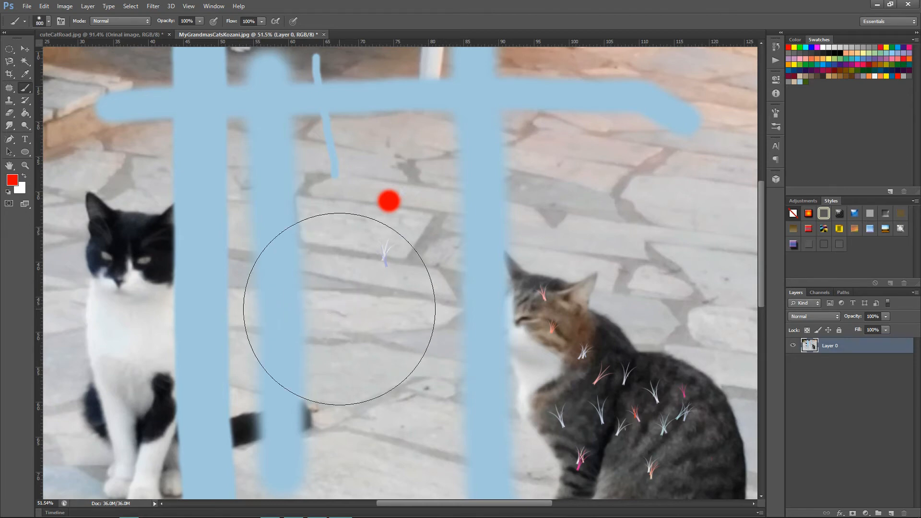
Step: Reduce the brush size to 125 px
{"action": "key", "text": "bracketleft"}
{"action": "key", "text": "bracketleft"}
{"action": "key", "text": "bracketleft"}
{"action": "key", "text": "bracketleft"}
{"action": "key", "text": "bracketleft"}
{"action": "key", "text": "bracketleft"}
{"action": "key", "text": "bracketleft"}
{"action": "key", "text": "bracketleft"}
{"action": "key", "text": "bracketleft"}
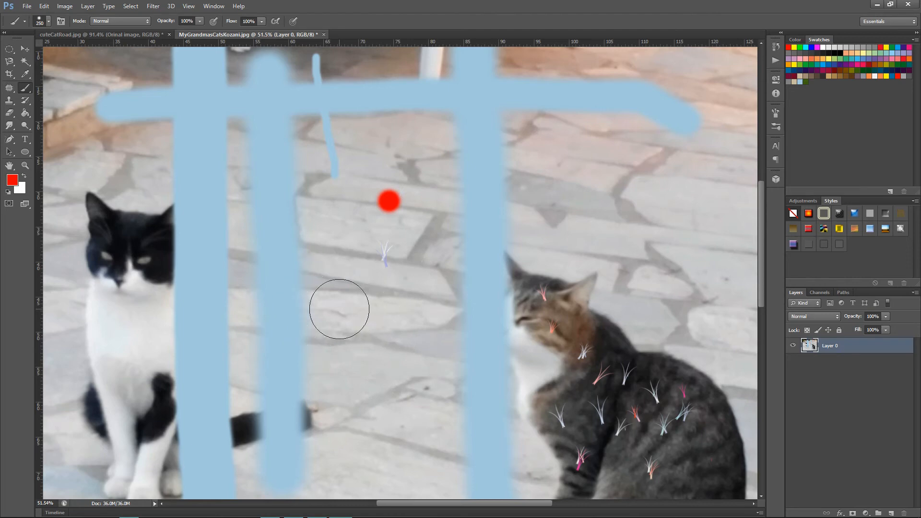
{"action": "key", "text": "bracketleft"}
{"action": "key", "text": "bracketleft"}
{"action": "key", "text": "bracketleft"}
{"action": "key", "text": "bracketleft"}
Step: Swap the foreground and background colours repeatedly, ending with white as the foreground and red as the background
{"action": "key", "text": "x"}
{"action": "key", "text": "x"}
{"action": "key", "text": "x"}
{"action": "key", "text": "x"}
{"action": "key", "text": "x"}
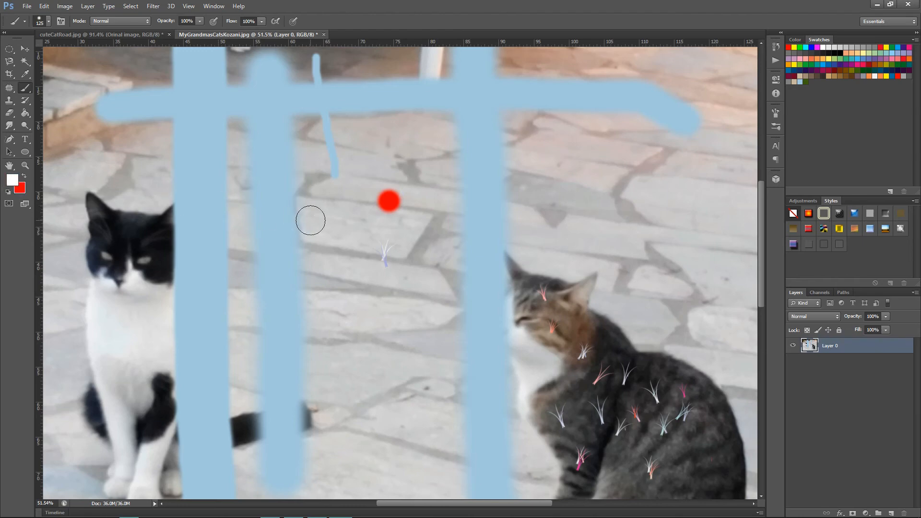
{"action": "key", "text": "x"}
{"action": "key", "text": "x"}
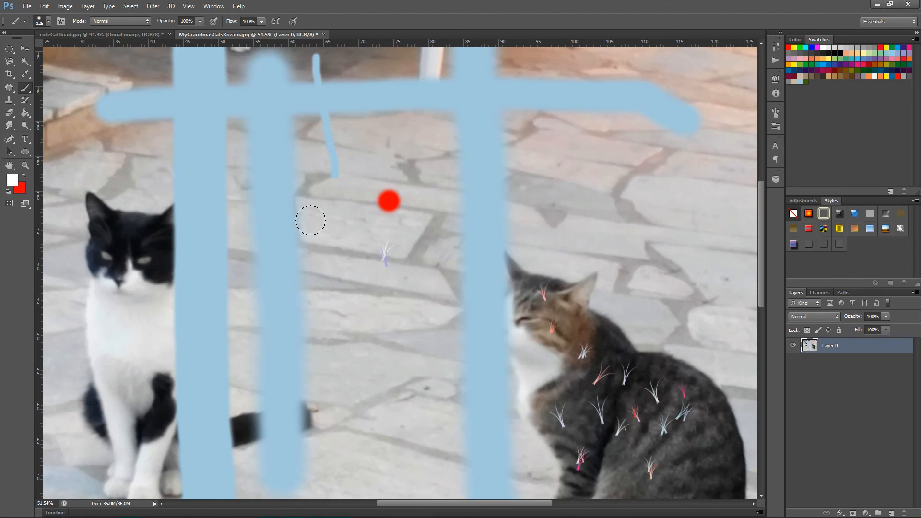